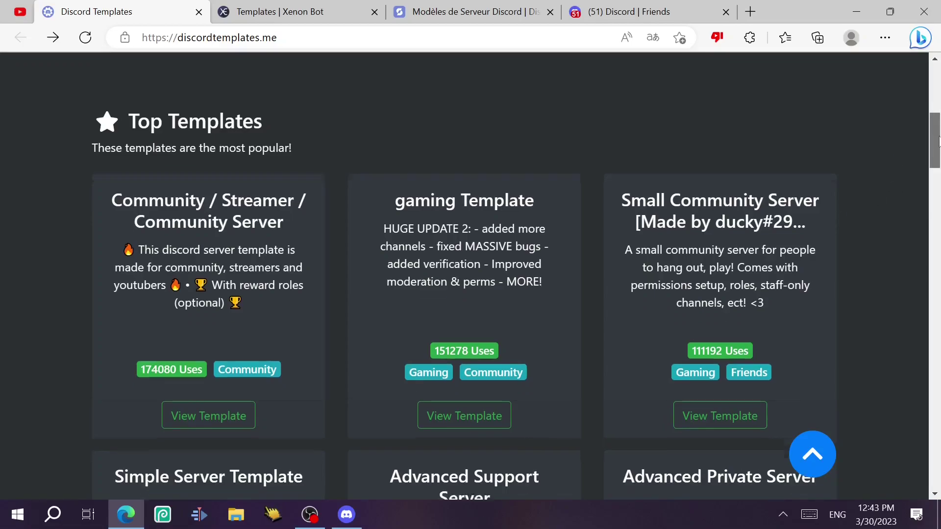
Open the Small Community Server template from the top templates and review its channels and roles.
drag(934, 138, 937, 162)
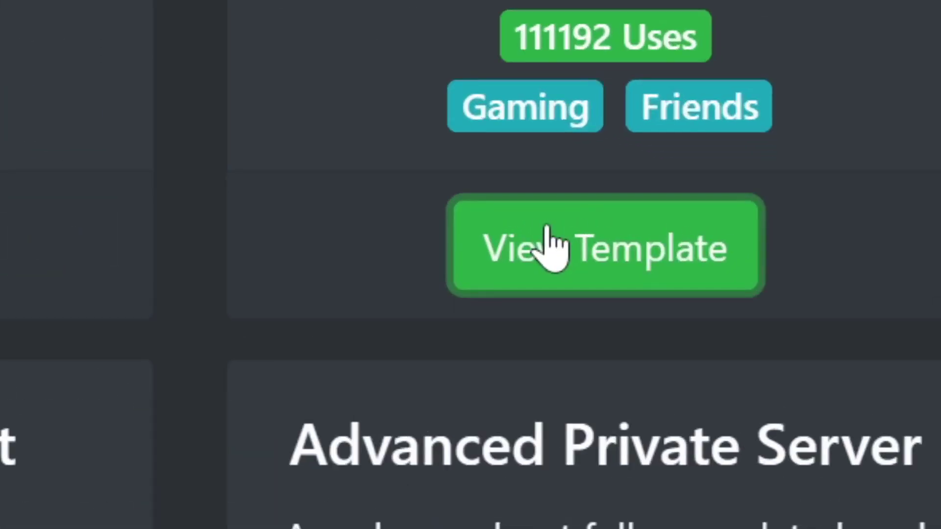
click(702, 222)
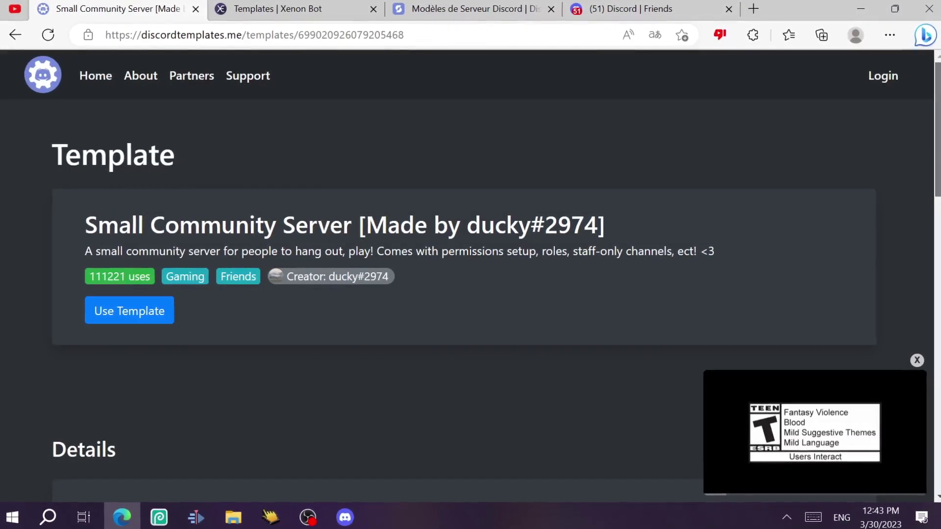
scroll(471, 274, down, 5)
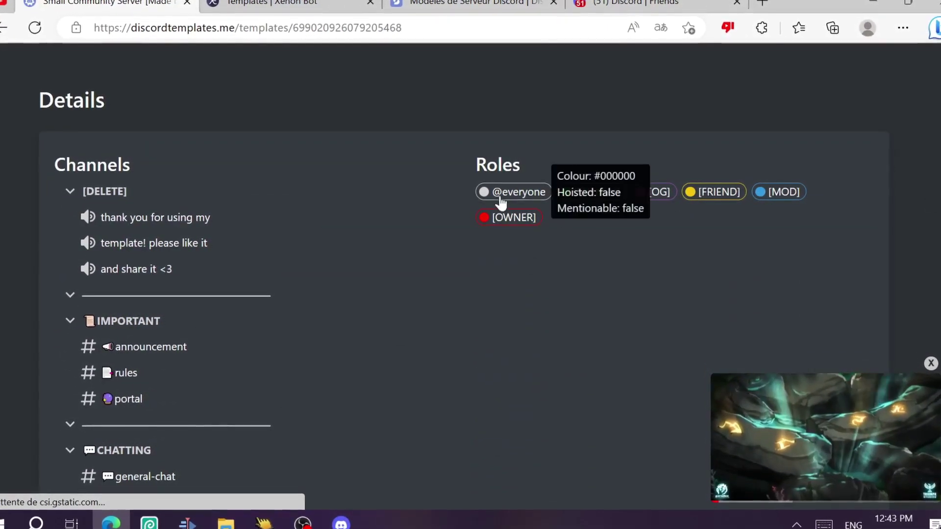
scroll(939, 139, up, 4)
scroll(940, 140, up, 2)
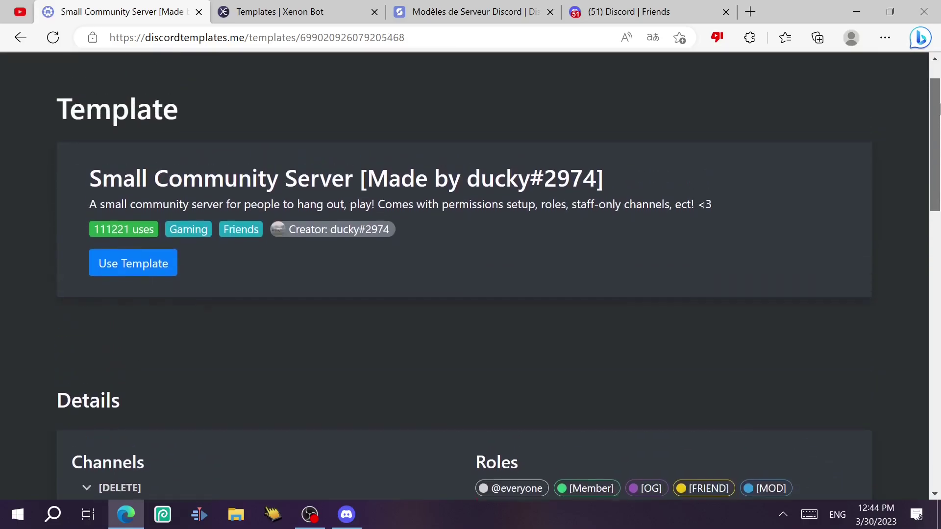
Log in to Discord Templates by authorizing its access to the Discord account, and return to the site's home page.
click(123, 269)
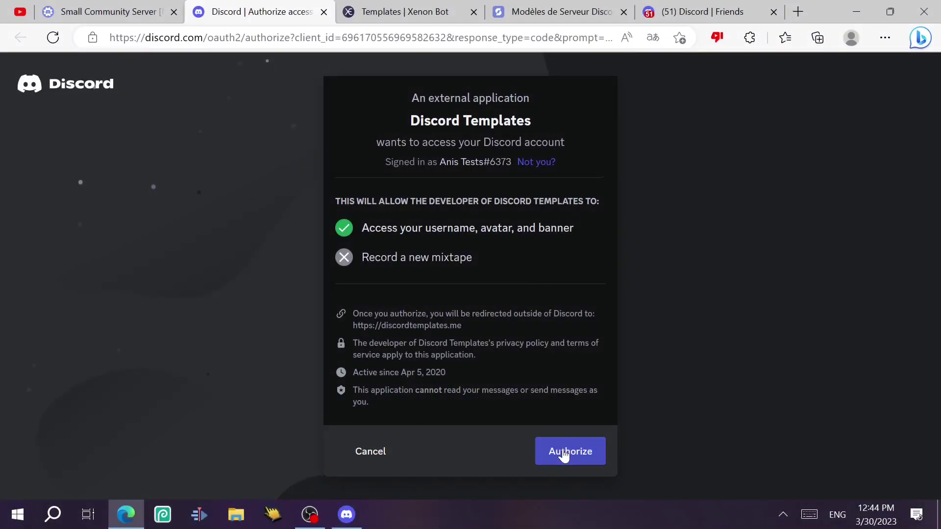
click(564, 456)
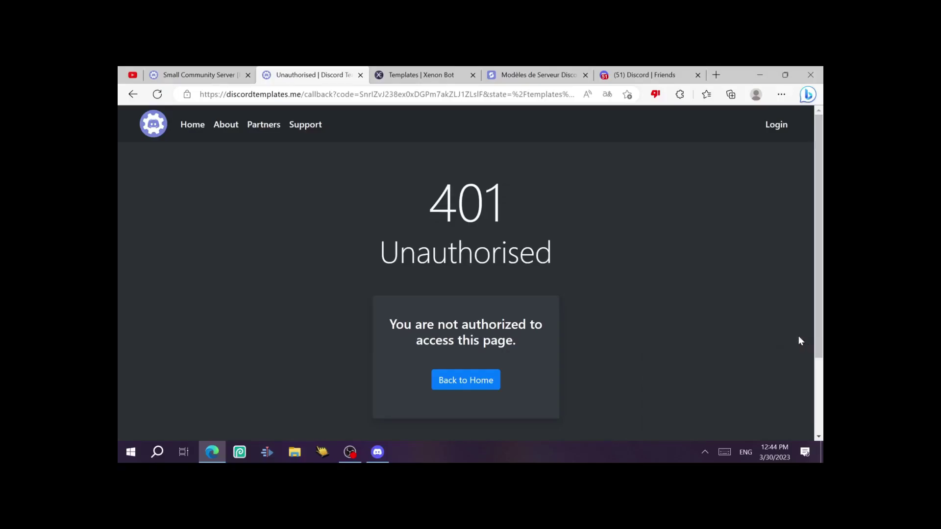
scroll(927, 314, down, 2)
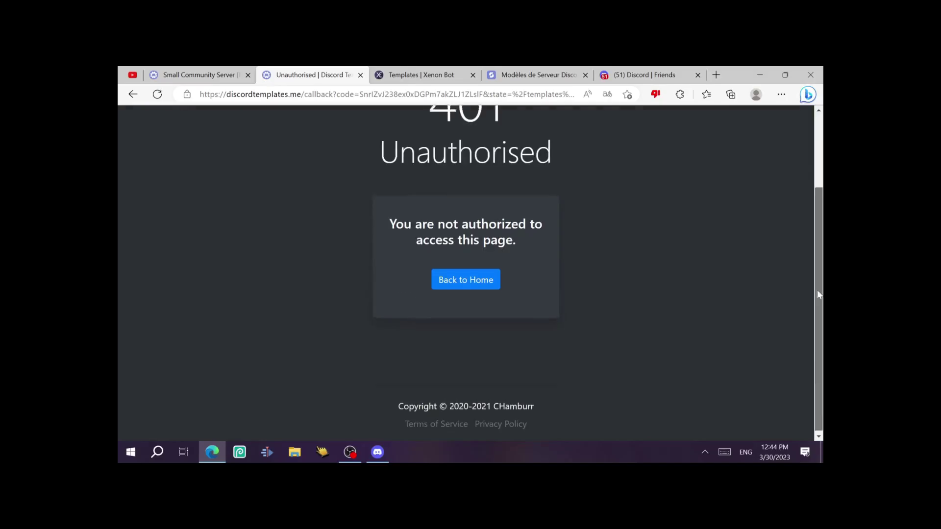
click(437, 289)
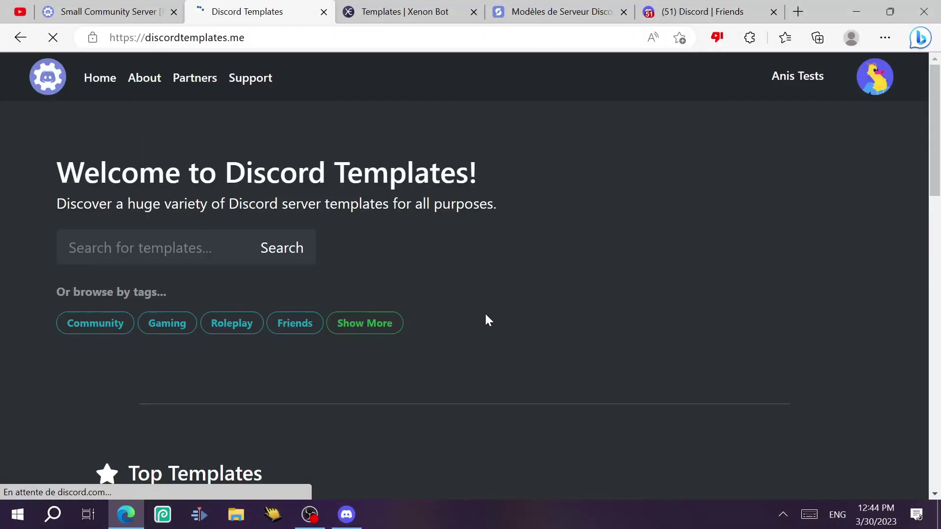
scroll(505, 245, down, 5)
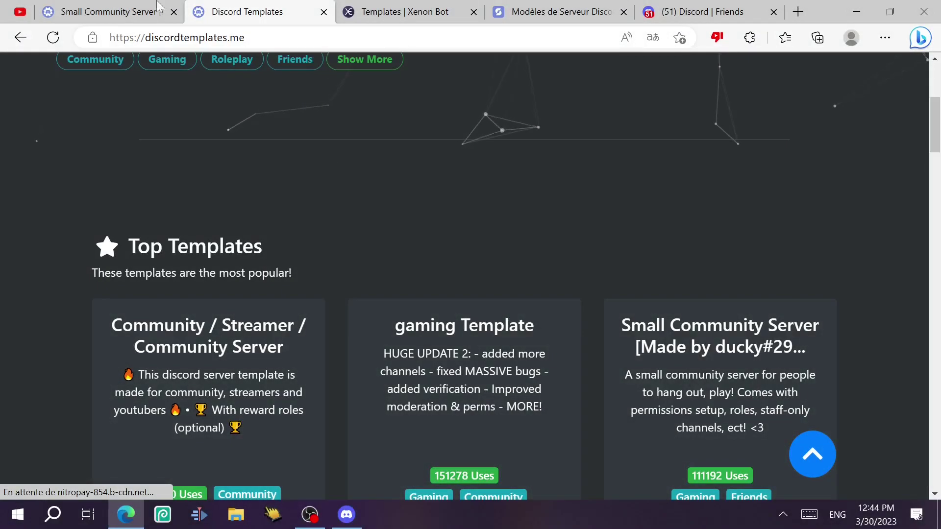
Reload the Small Community Server template page and use the template to create a server named SUN.
key(ctrl+shift+Tab)
click(62, 39)
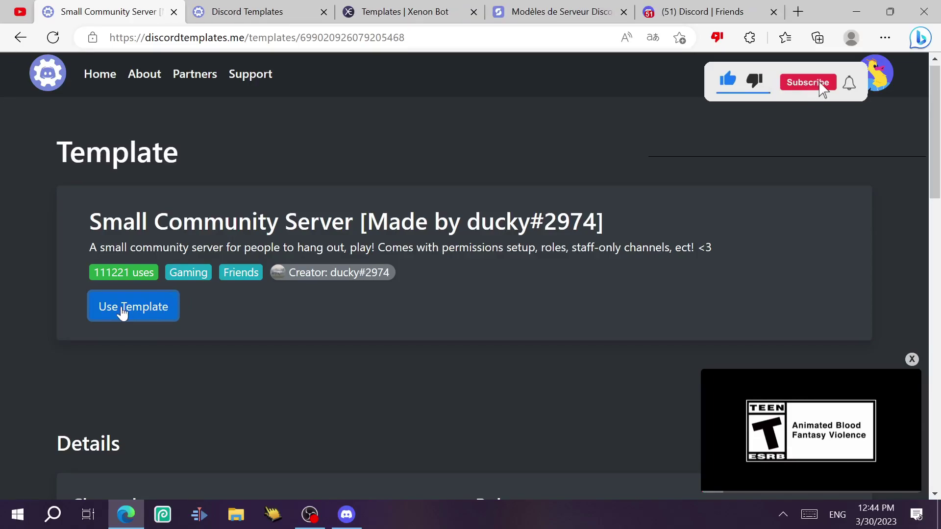
click(122, 308)
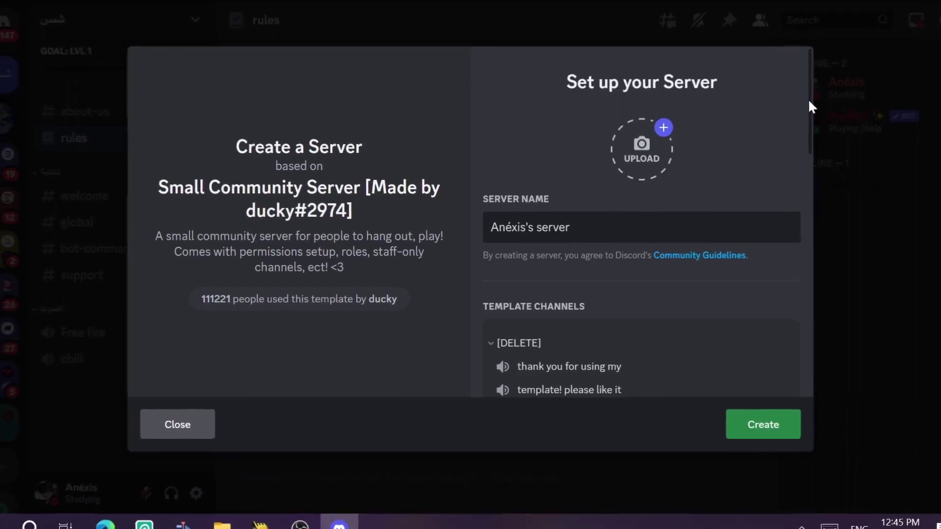
key(ctrl+a)
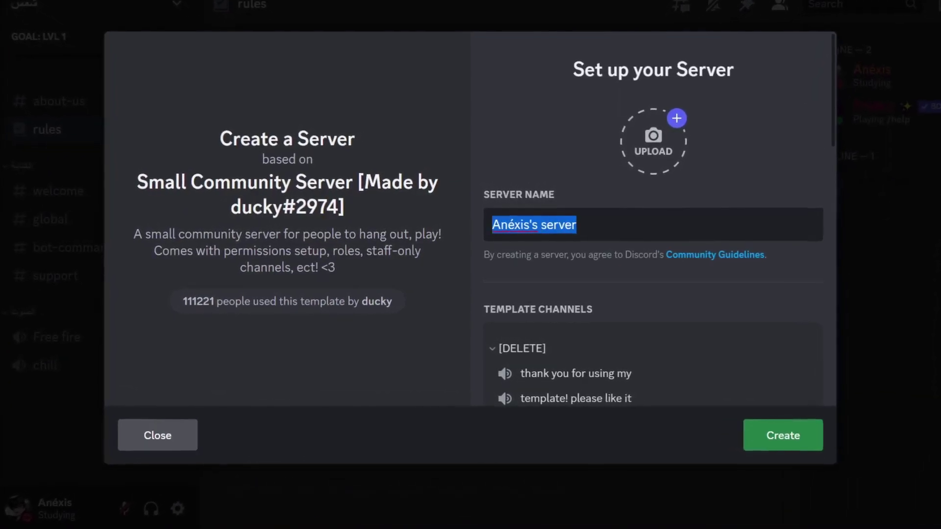
key(BackSpace)
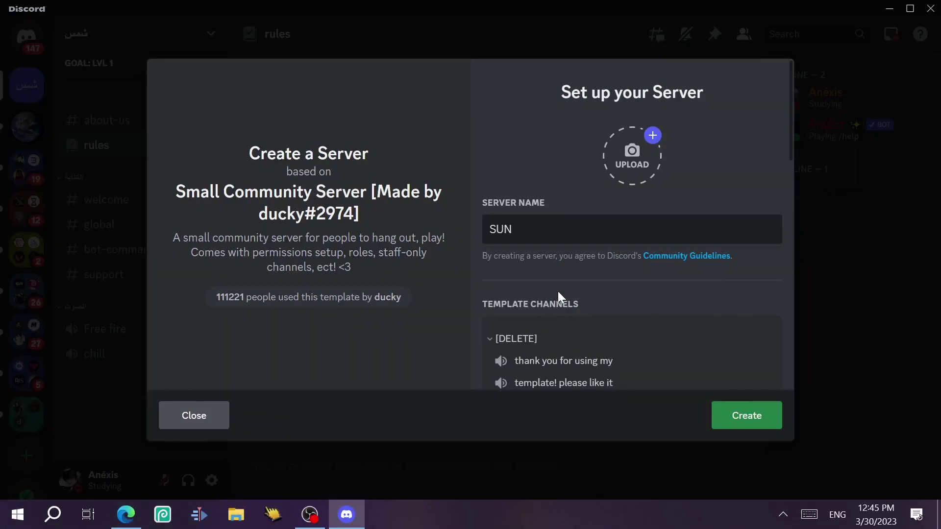
scroll(706, 372, down, 10)
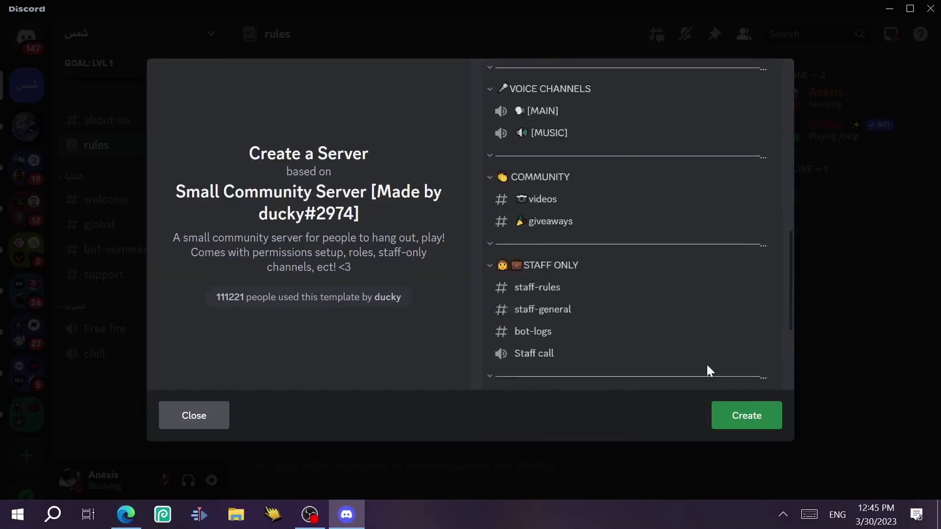
click(741, 407)
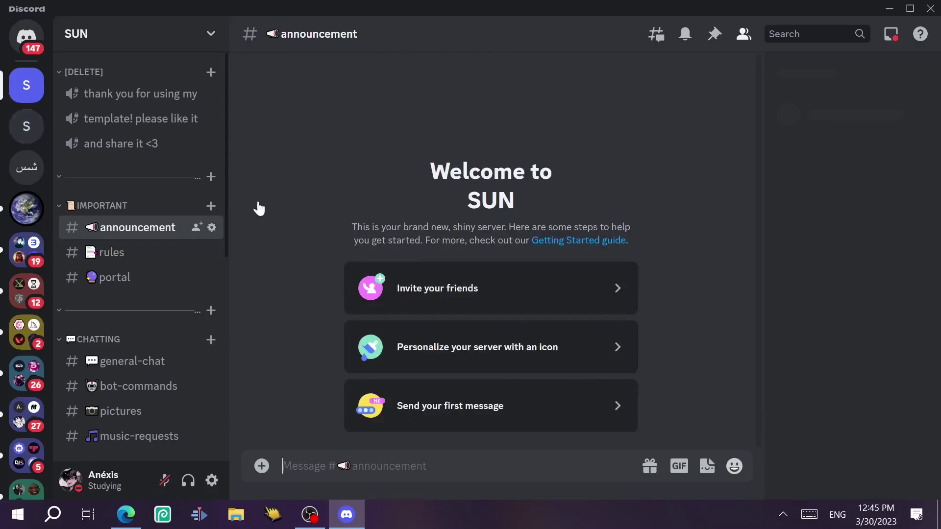
View the new SUN server's rules channel and open the server's role settings.
click(139, 262)
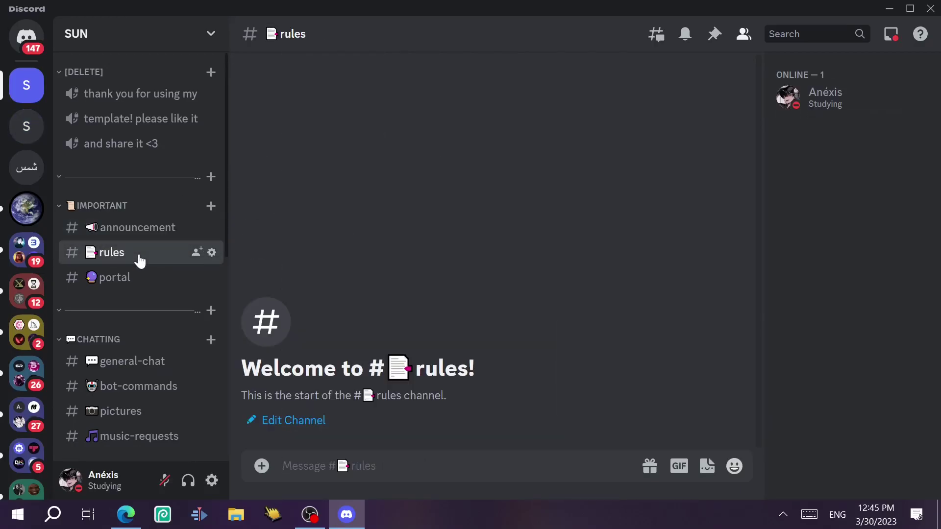
click(143, 47)
click(122, 127)
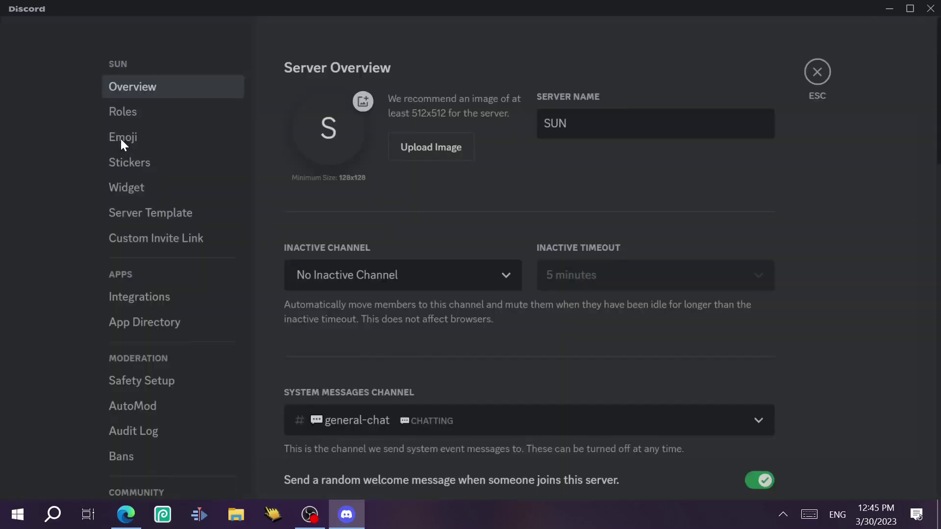
click(150, 114)
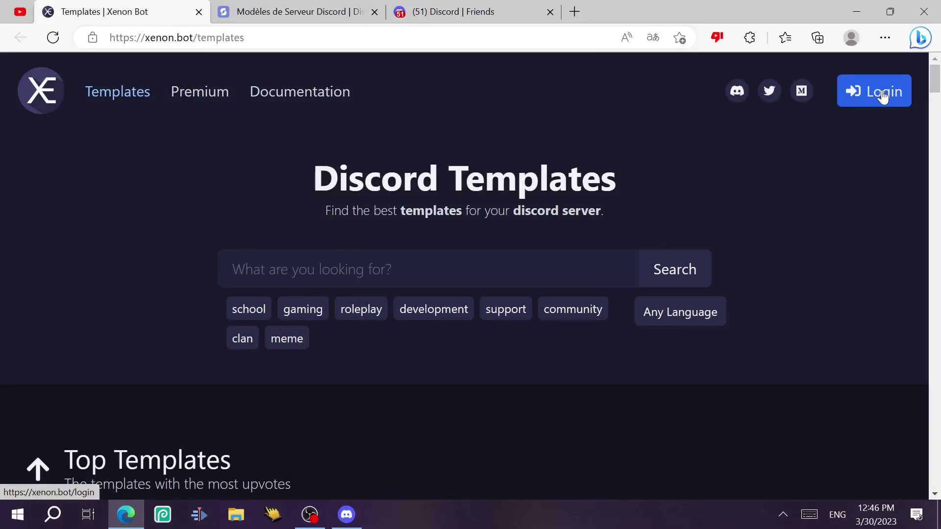
Open the gaming Template on the Xenon templates site and choose to create a new server from it.
scroll(874, 91, down, 8)
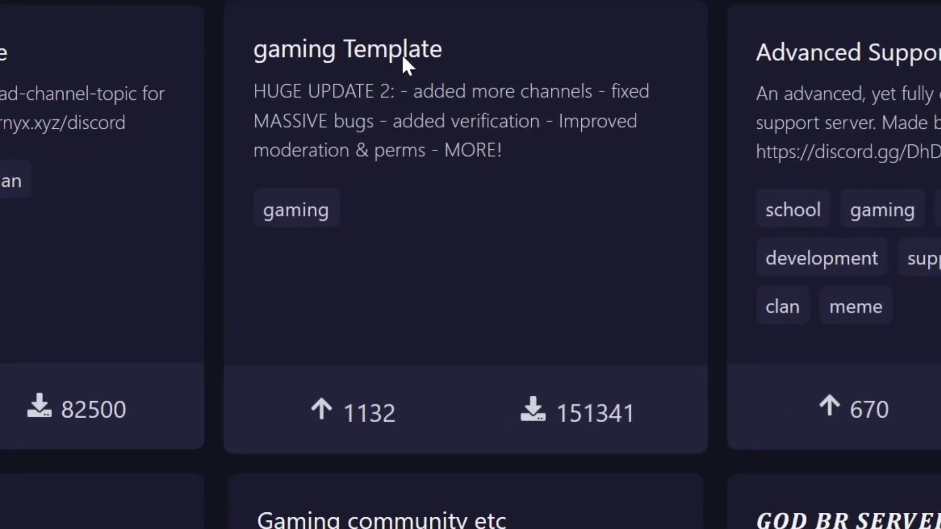
click(425, 117)
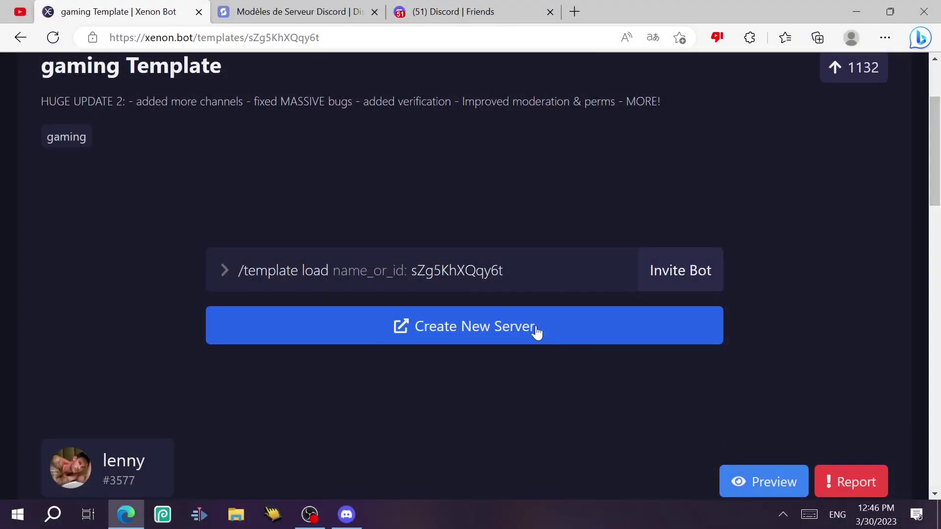
click(537, 331)
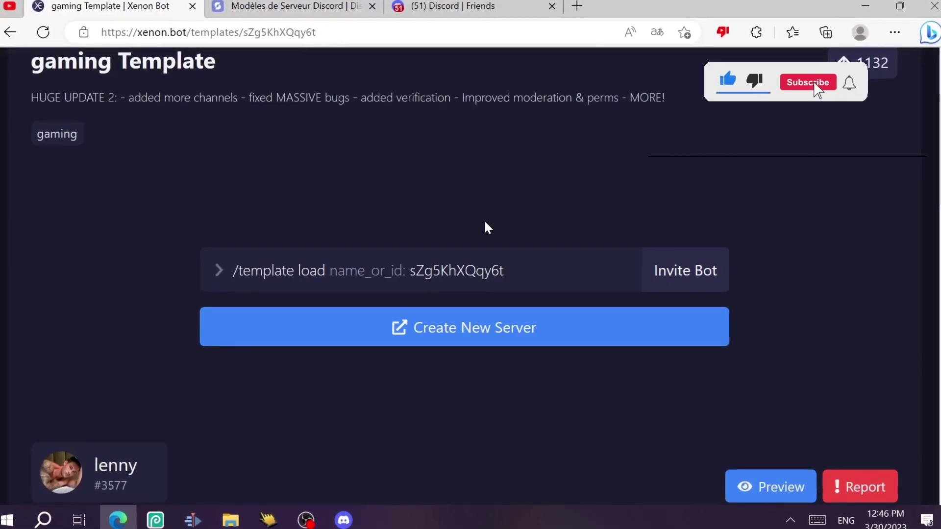
Invite the Xenon bot to the test account's server and authorize it with the Administrator permission.
scroll(449, 278, down, 1)
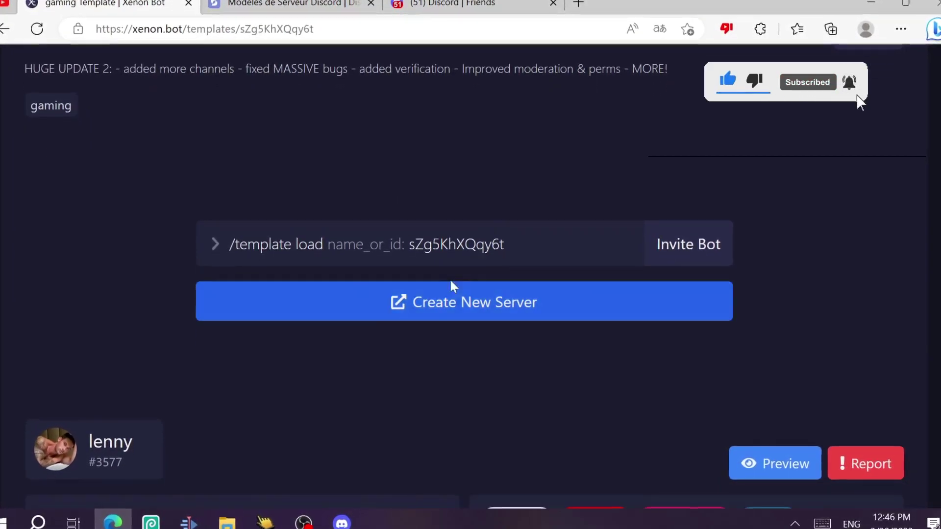
click(714, 249)
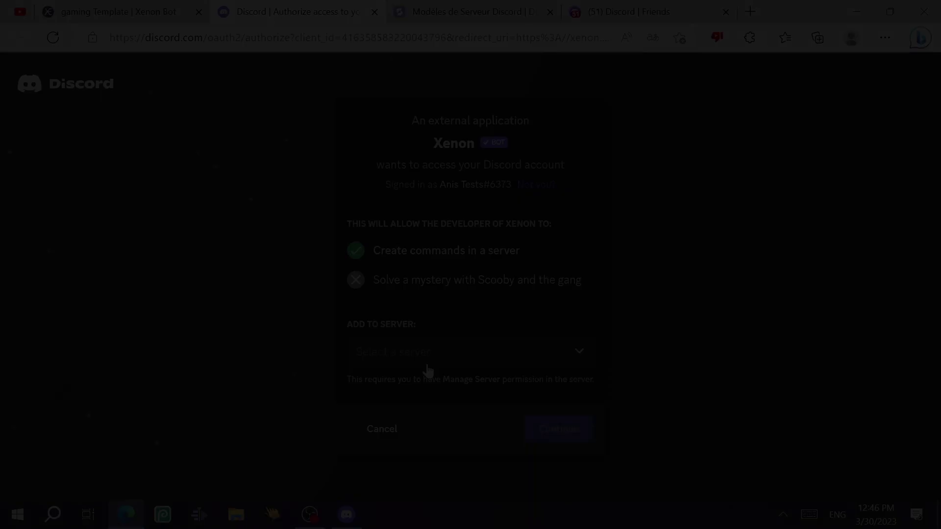
click(426, 364)
click(425, 384)
click(547, 429)
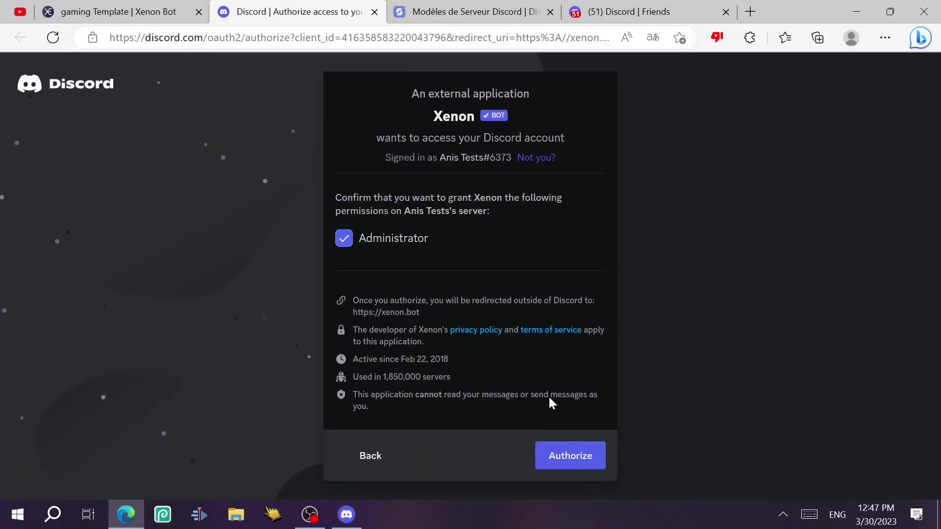
click(559, 463)
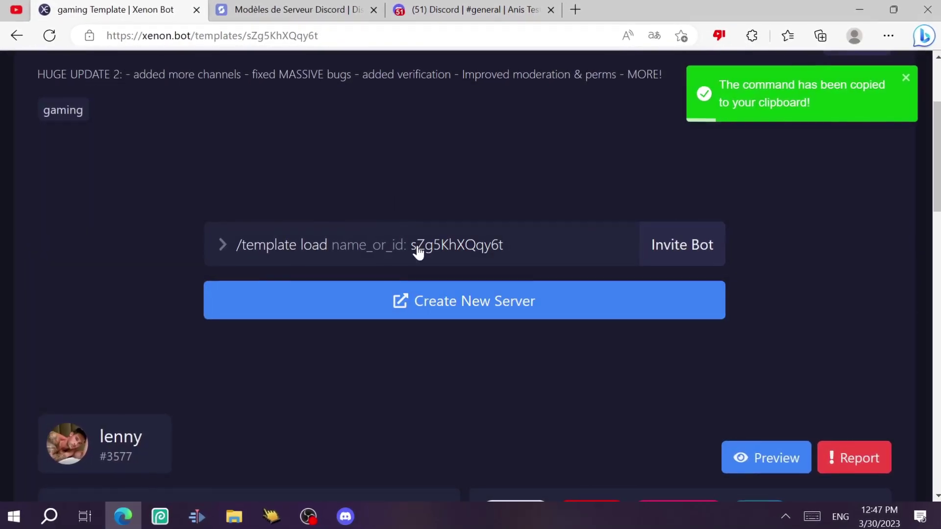
Copy the gaming Template's /template load command, send it in the server's general channel, and confirm loading the template.
click(418, 248)
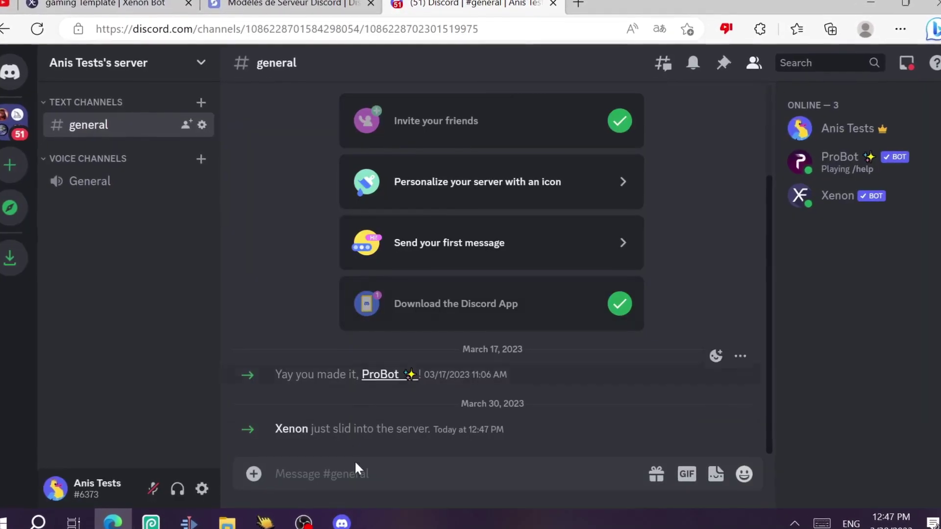
right_click(356, 468)
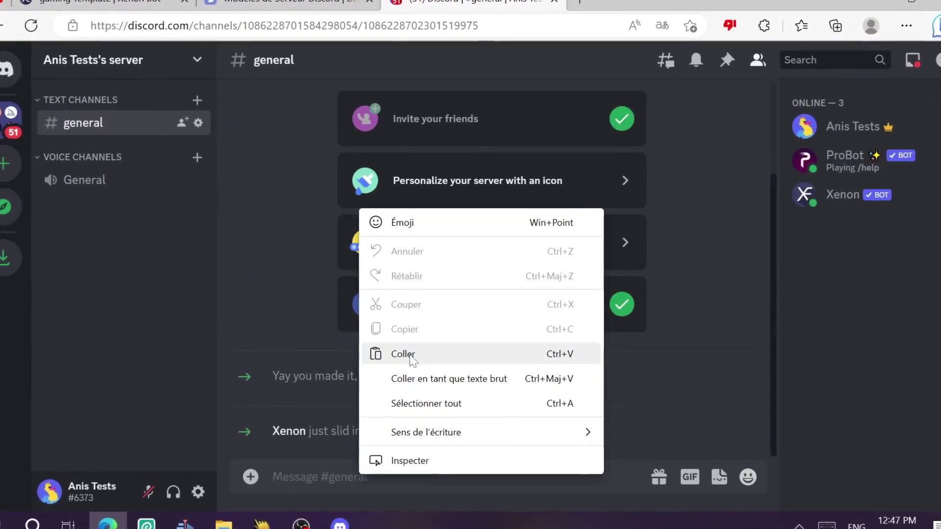
click(326, 466)
key(ctrl+v)
key(Return)
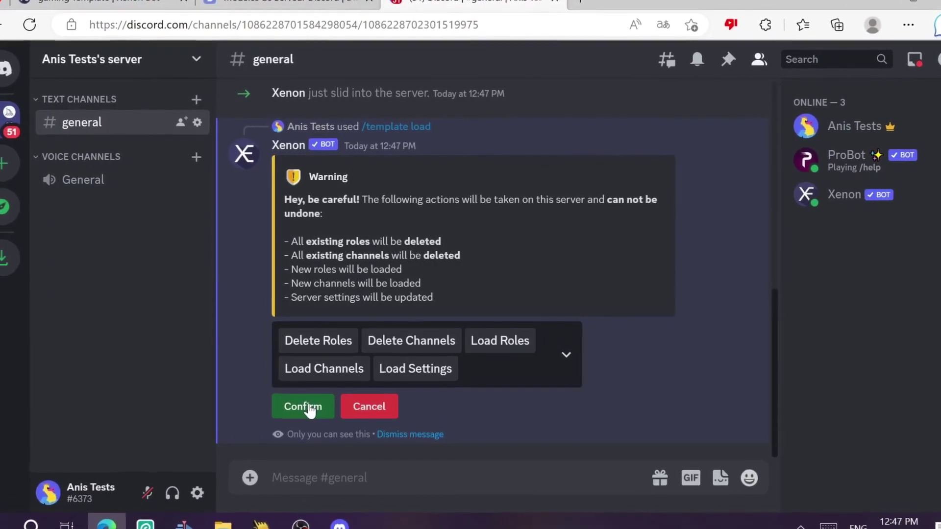
click(308, 402)
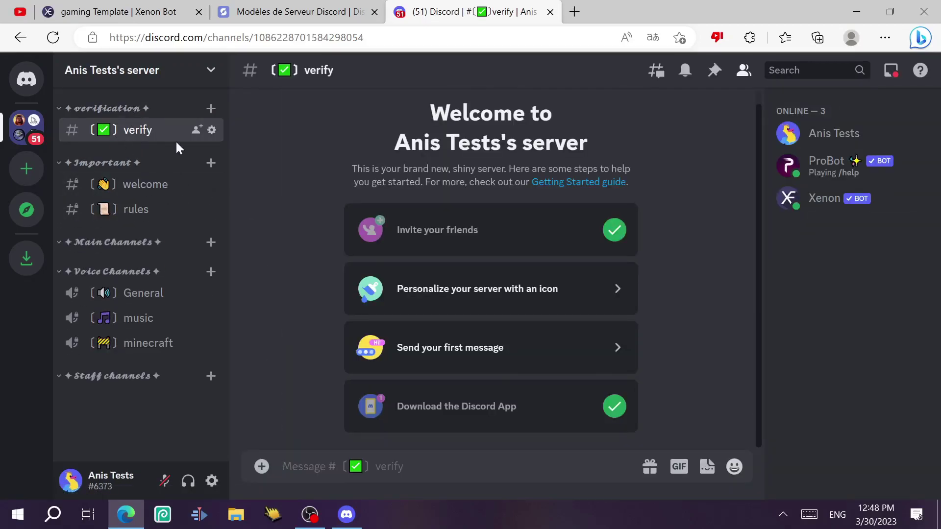
Browse the server templates on discords.com and open the Developer Community template.
key(ctrl+shift+Tab)
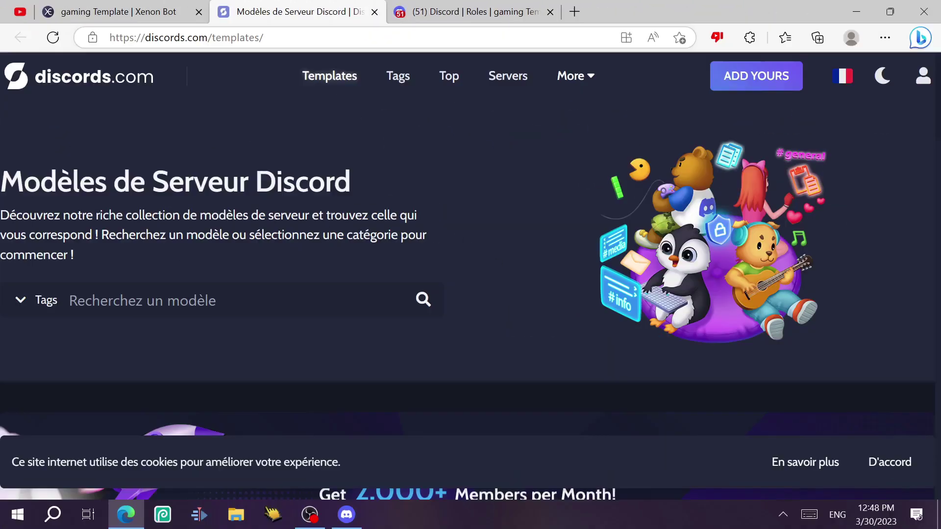
scroll(622, 282, down, 10)
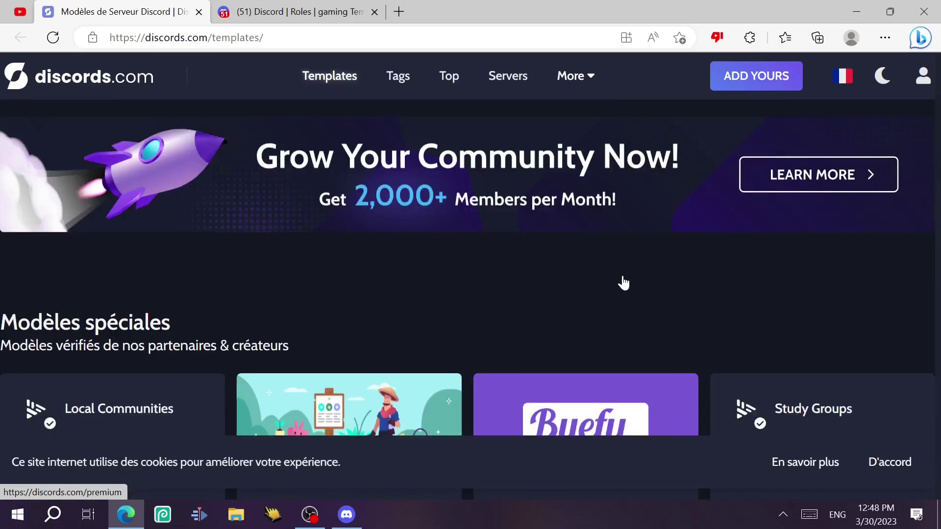
scroll(624, 283, down, 3)
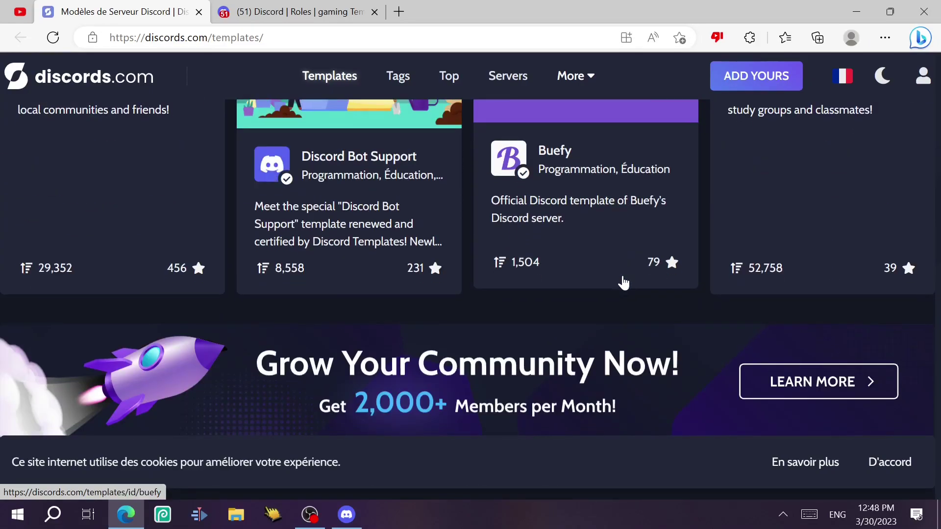
scroll(624, 283, down, 9)
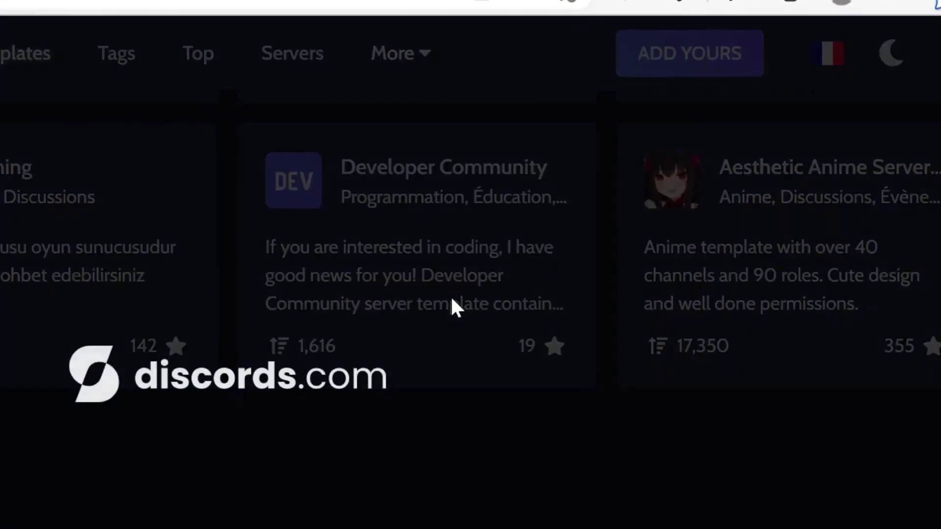
click(453, 307)
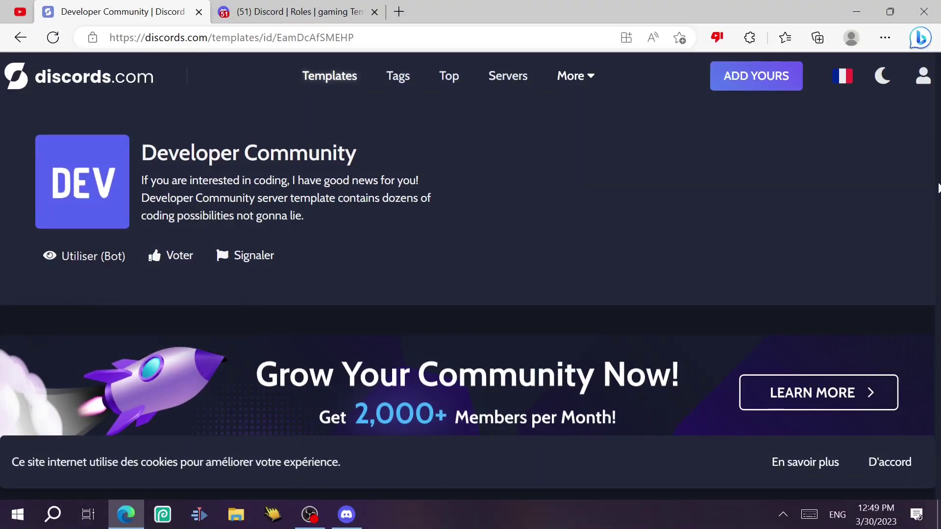
Switch the site language to English and copy the Developer Community template's bot command /use code:EamDcAfSMEHP.
click(839, 77)
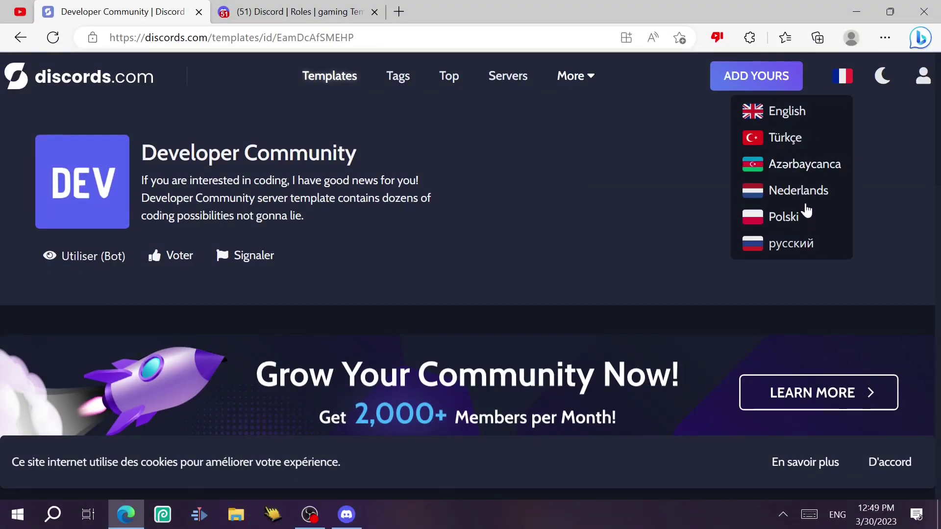
scroll(809, 192, down, 1)
click(786, 113)
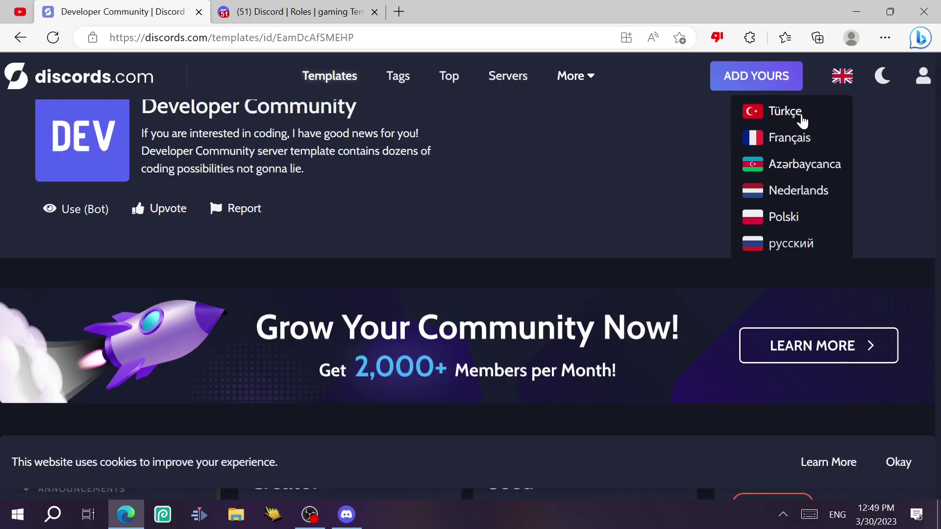
click(72, 212)
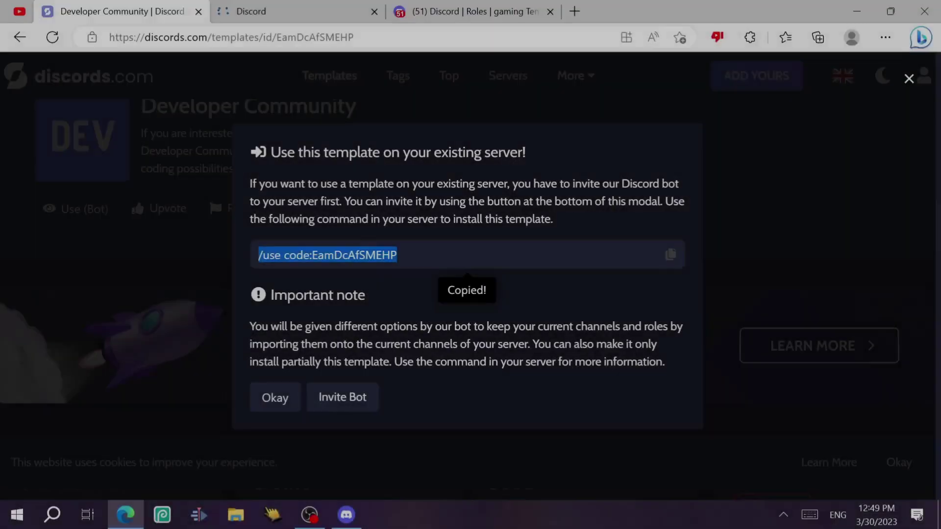
Invite the Template bot to the gaming Template server and authorize it with all requested permissions.
click(278, 3)
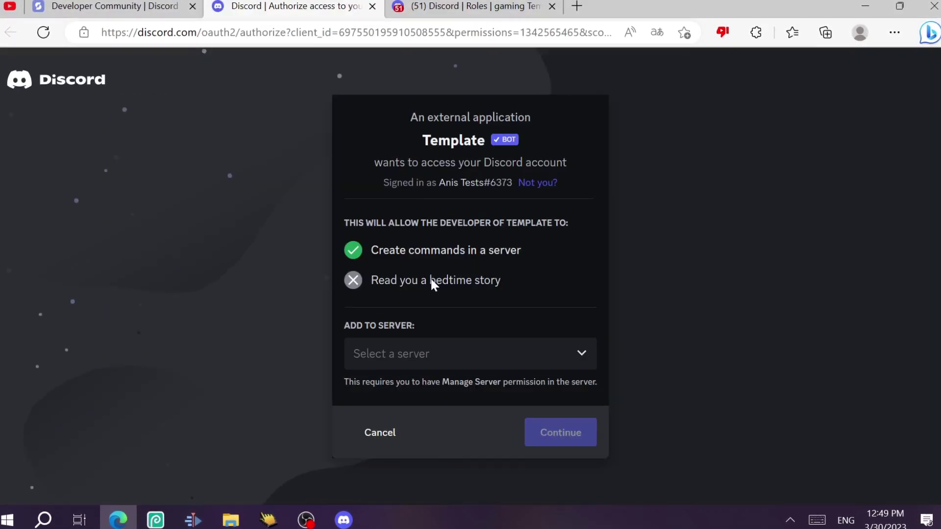
click(443, 363)
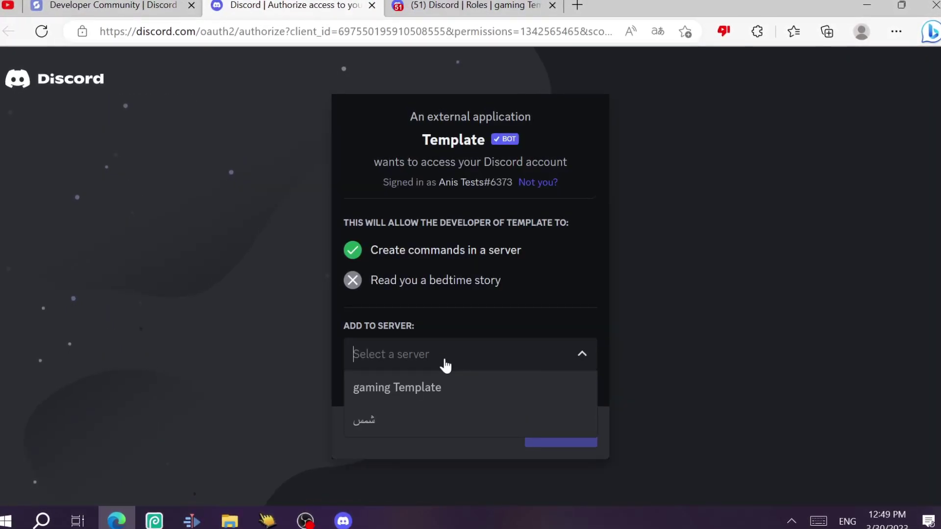
click(410, 392)
click(538, 436)
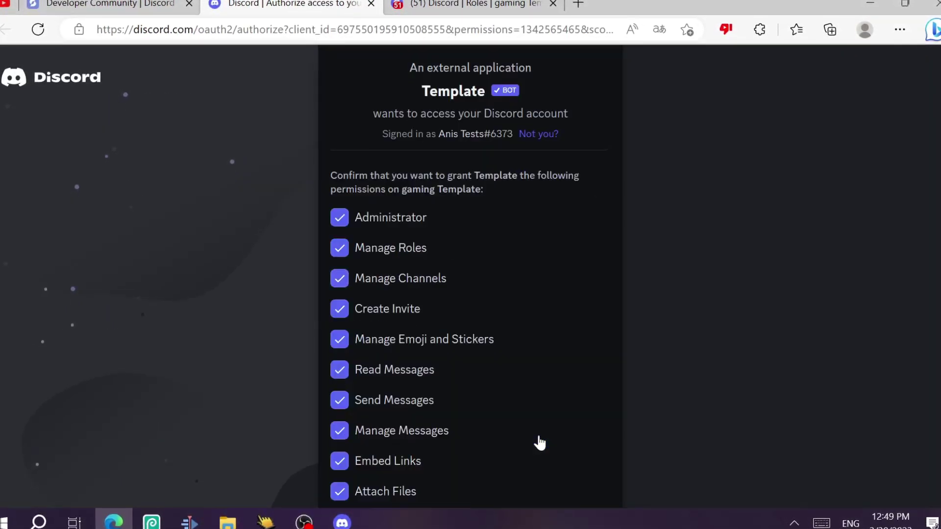
scroll(551, 235, down, 3)
scroll(553, 240, down, 3)
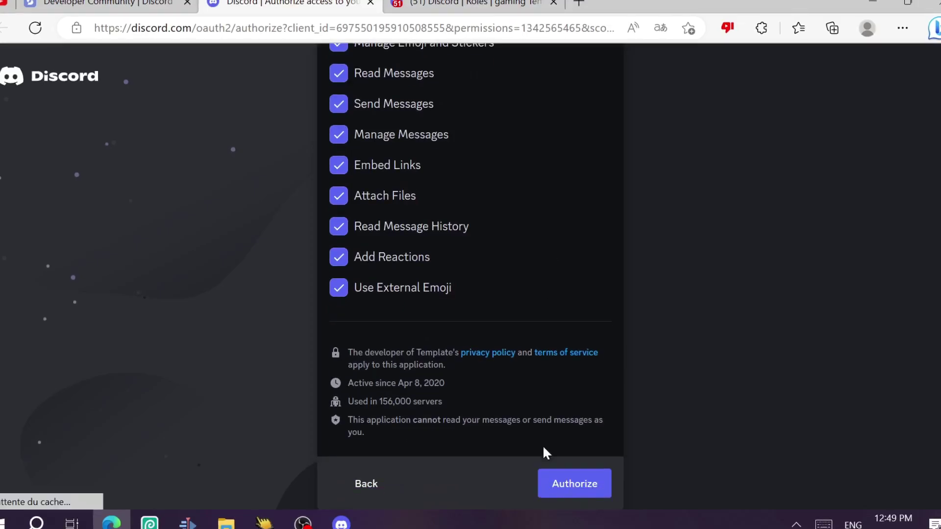
click(570, 484)
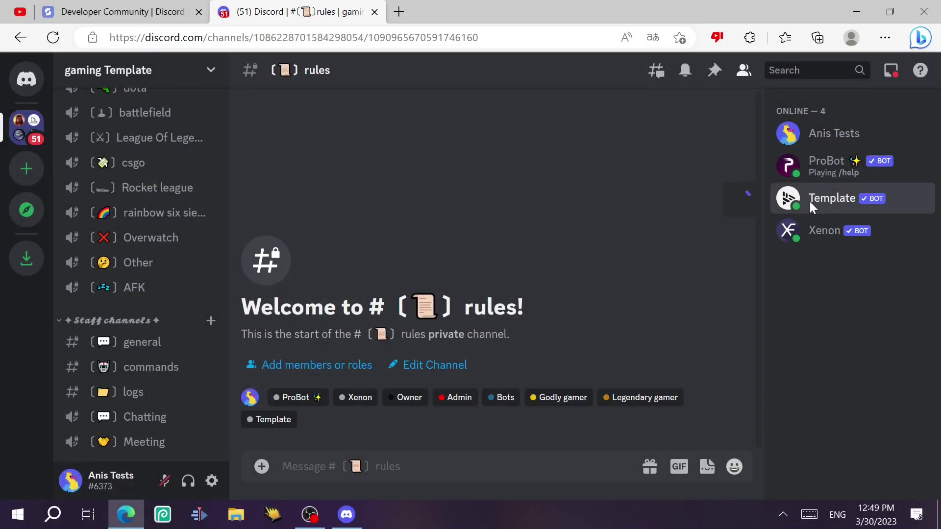
View the Template bot's profile and try to run the copied /use command in the server's rules channel.
click(810, 201)
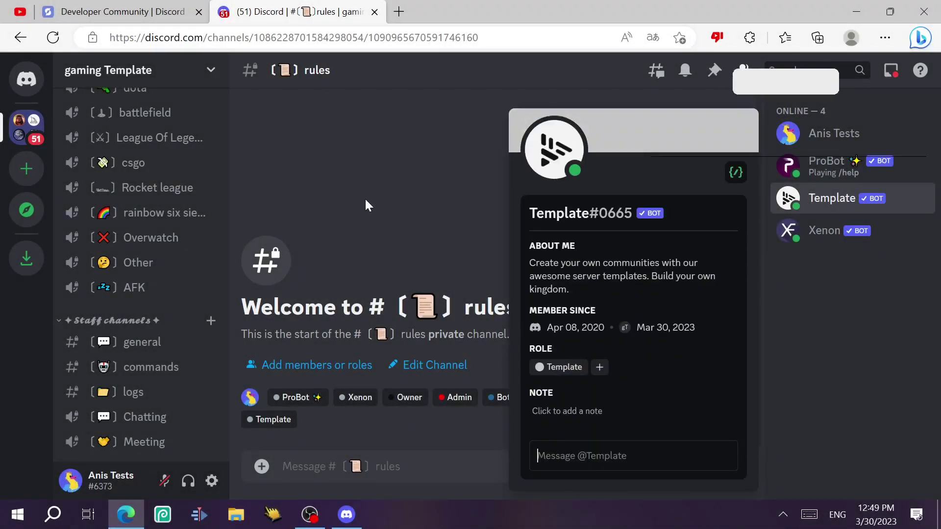
click(364, 198)
right_click(393, 467)
key(Escape)
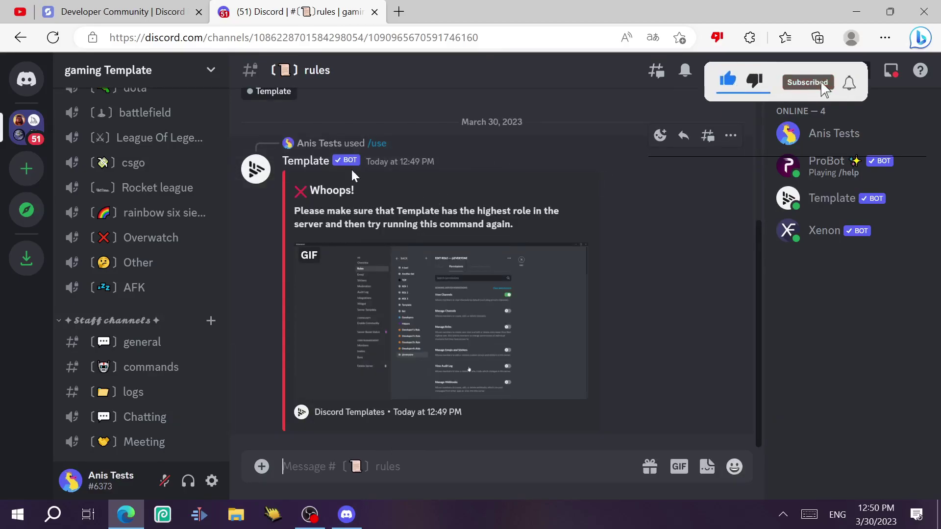
Move the Template role to the top of the server's role list and save the changes.
click(141, 69)
click(145, 164)
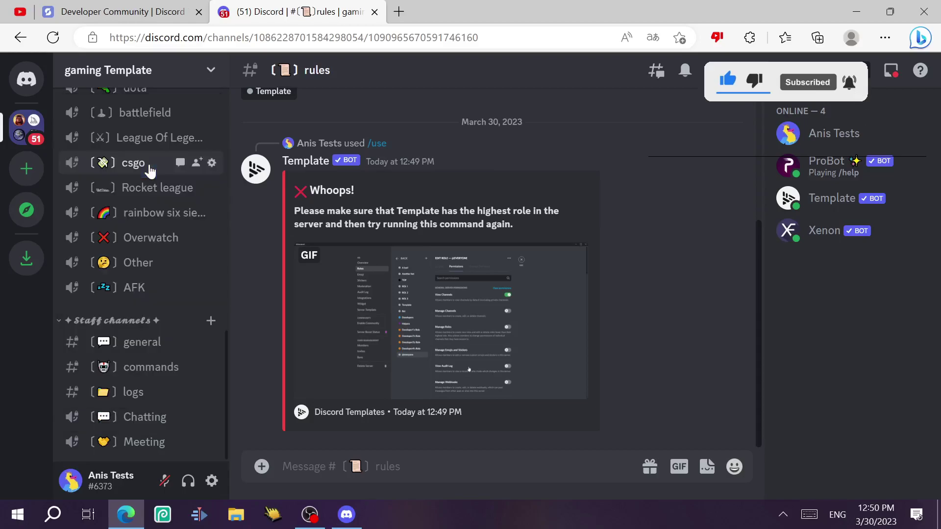
click(154, 158)
scroll(321, 442, down, 8)
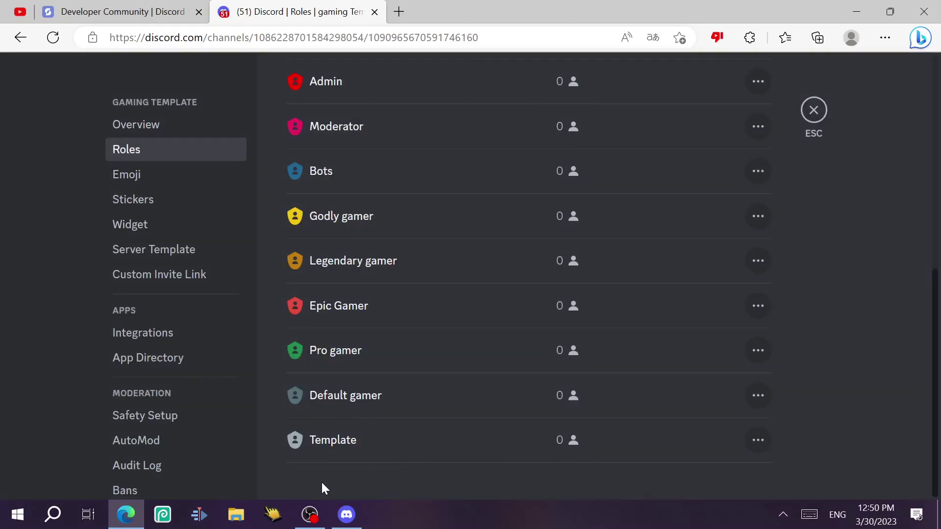
drag(306, 447, 316, 79)
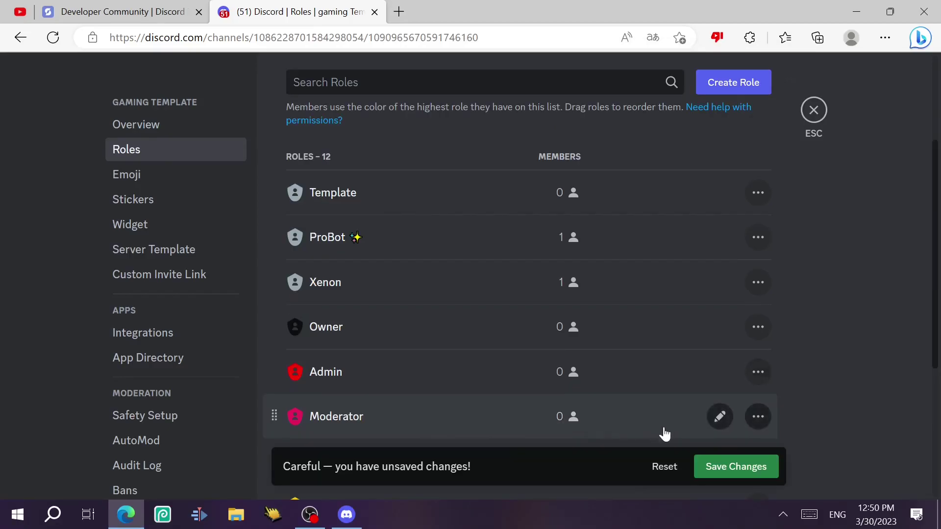
click(734, 468)
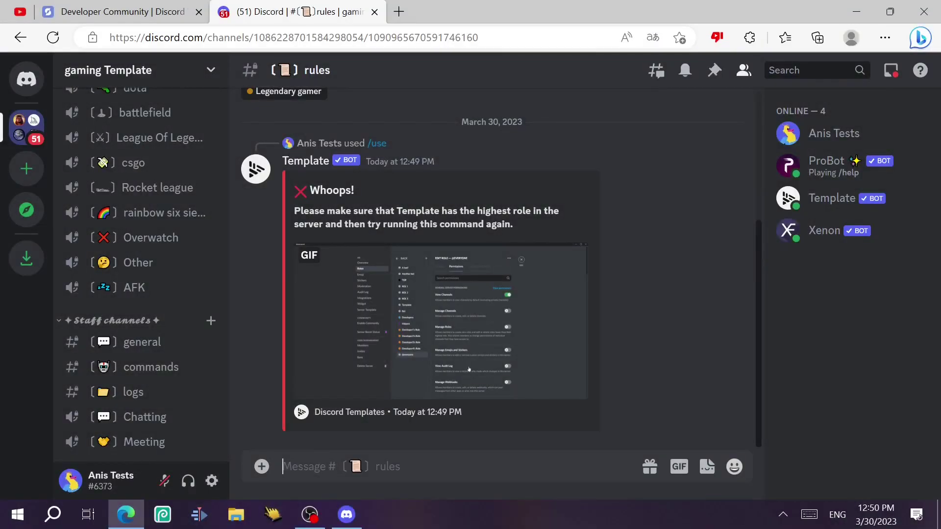
Run the /use command again in the rules channel, accept sharing debug logs, and confirm applying the Developer Community template.
click(378, 143)
key(Return)
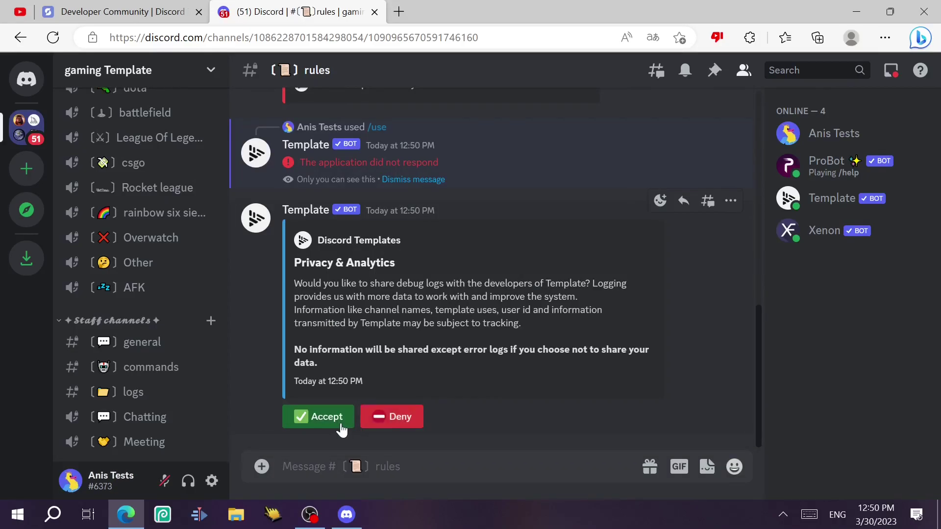
click(342, 428)
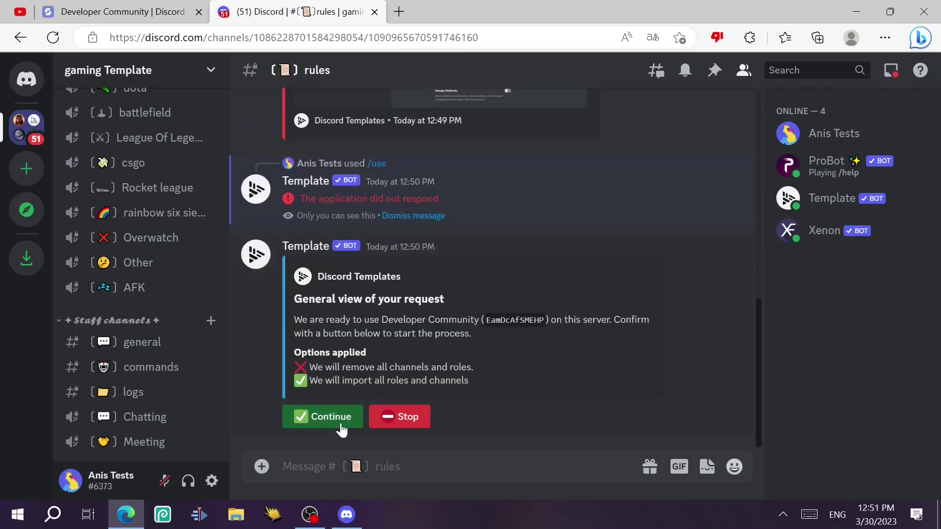
click(349, 418)
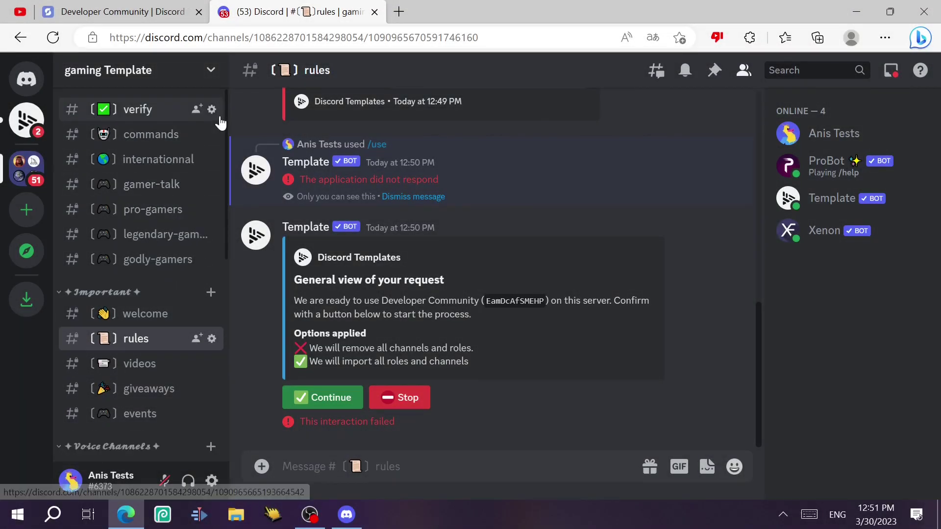
Examine the server's channel list, the Template bot's direct message and the server's roles while the template is applied.
scroll(213, 349, down, 8)
scroll(198, 124, up, 8)
scroll(198, 124, up, 1)
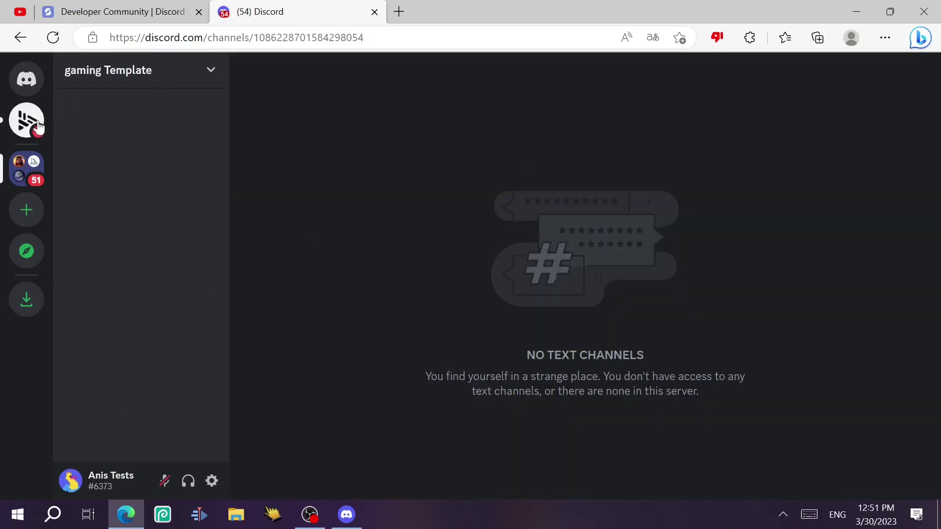
click(39, 127)
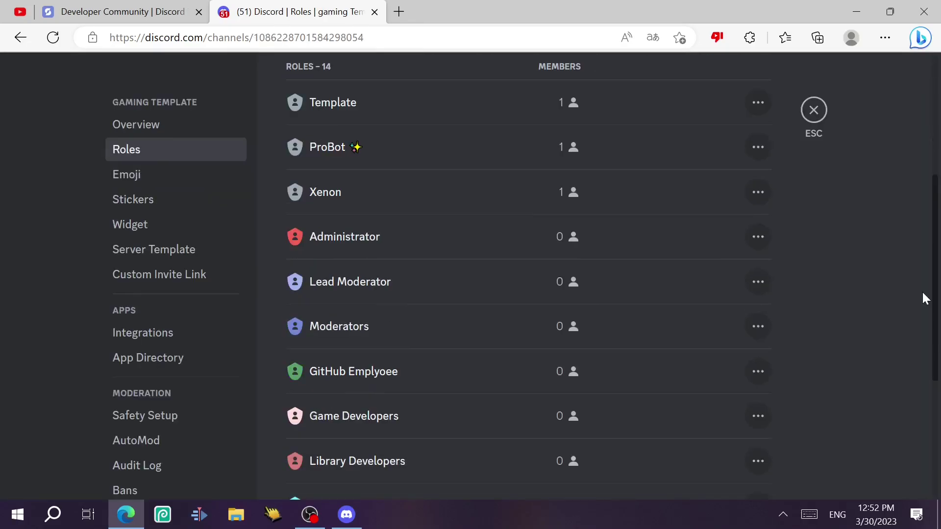
scroll(878, 245, up, 1)
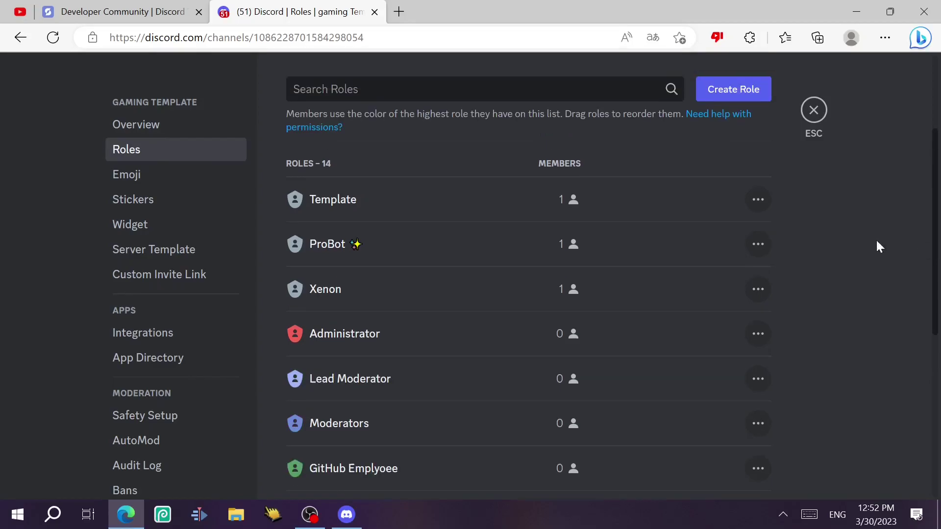